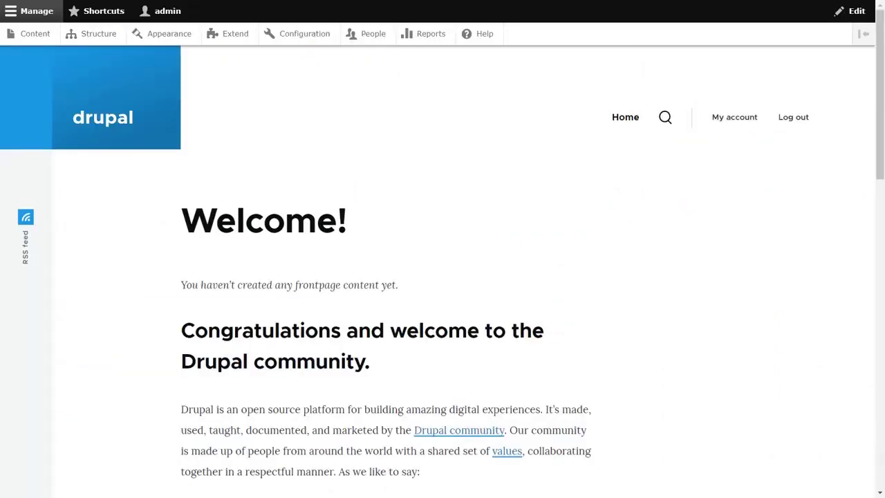
Open the REST UI module's configuration from the installed modules list and enable the User resource
click(234, 39)
scroll(222, 73, down, 20)
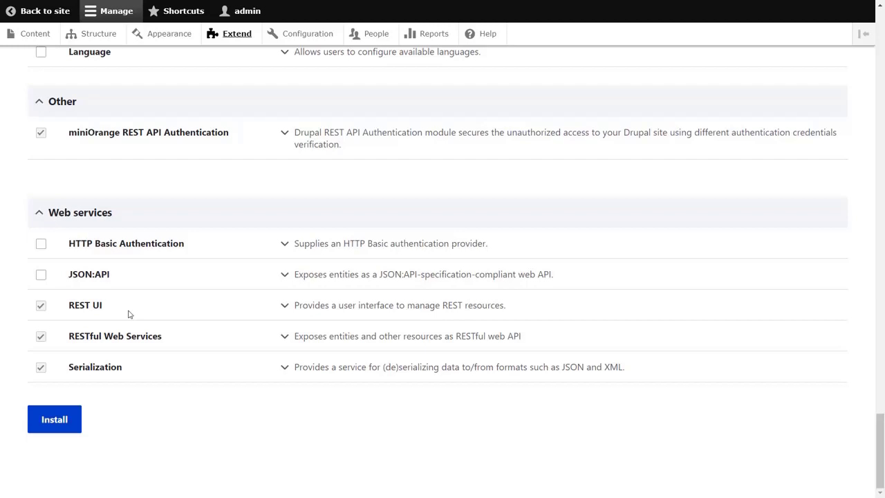
click(281, 313)
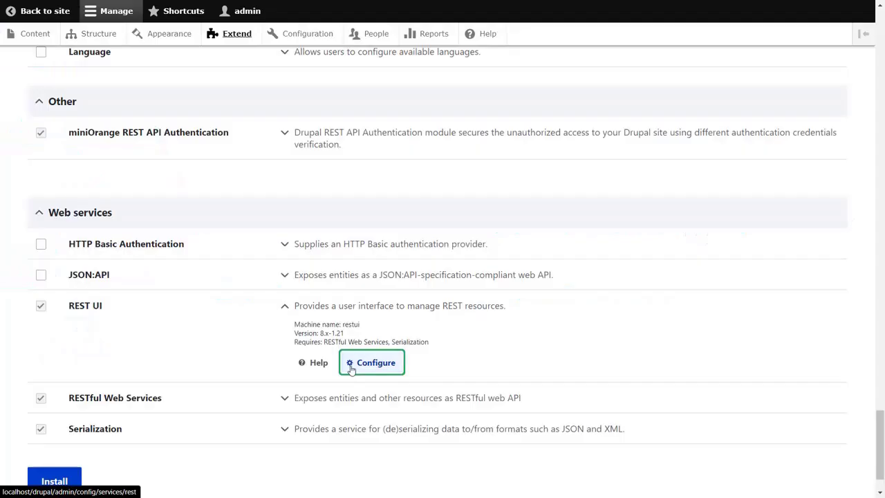
scroll(257, 233, down, 15)
scroll(236, 283, down, 3)
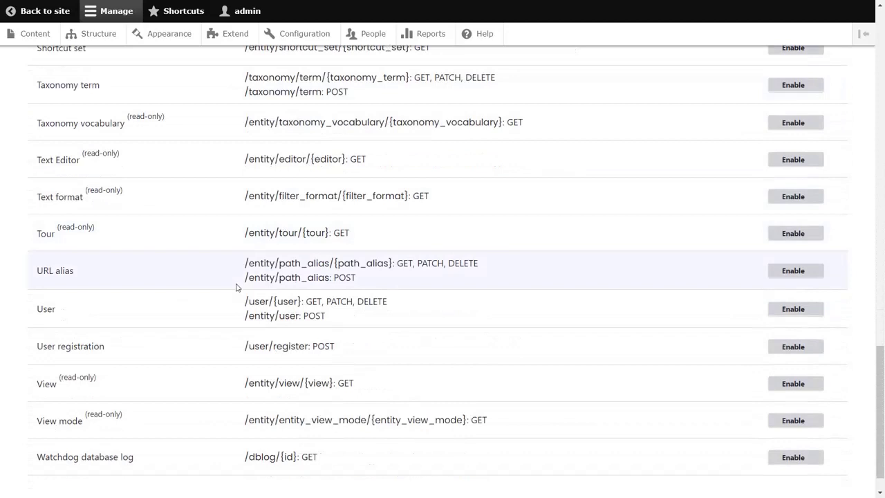
click(785, 315)
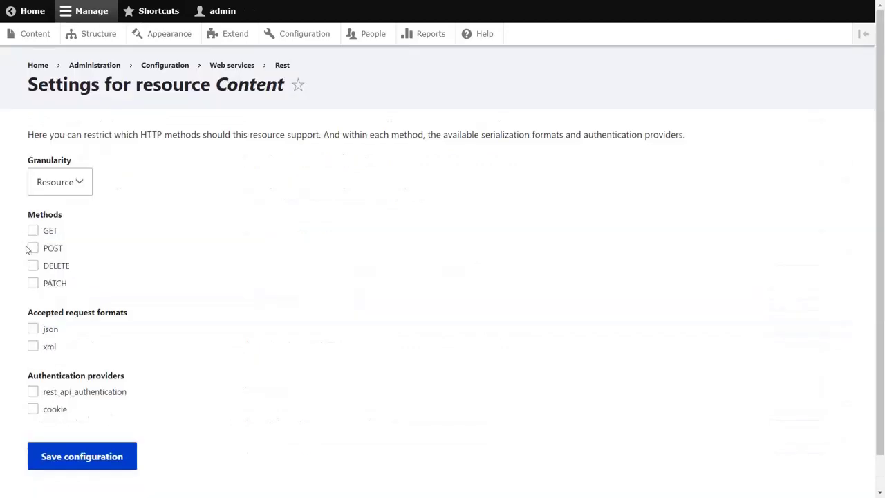
Allow the POST method, json request format and rest_api_authentication provider for the resource, and save the configuration
click(32, 248)
click(33, 329)
click(33, 391)
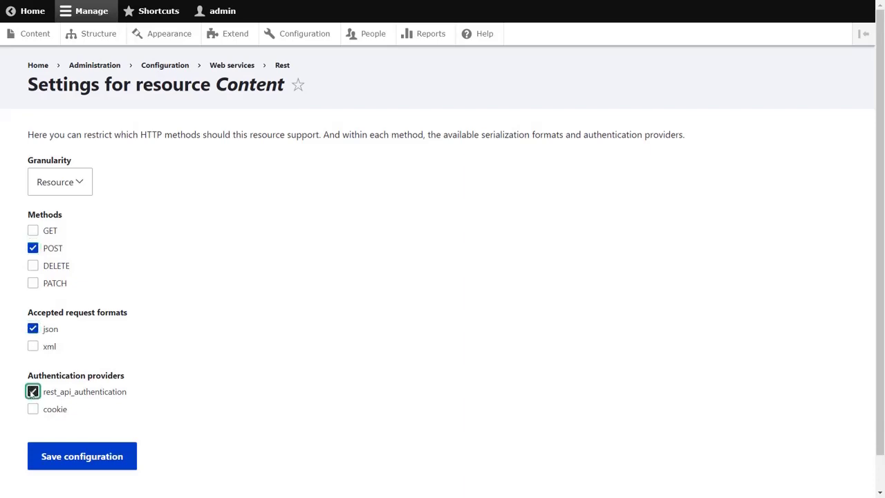
click(66, 459)
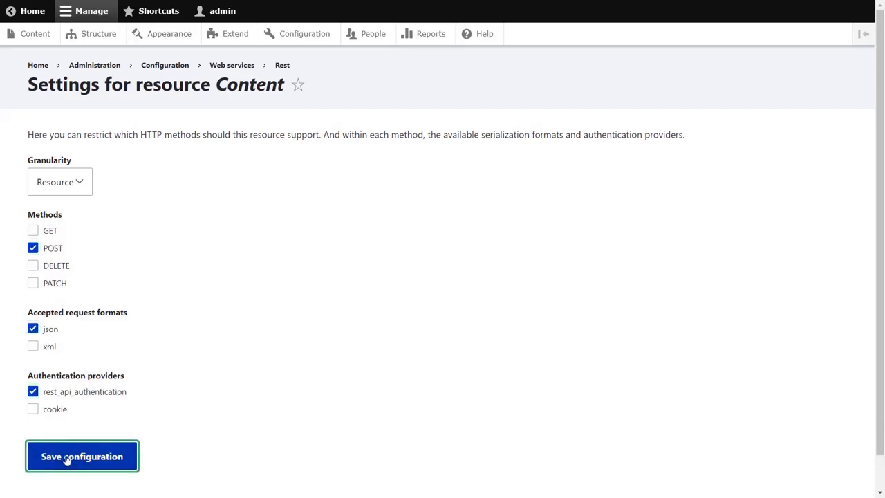
Open the REST API Authentication configuration and select External Identity Provider as the authentication method
click(300, 38)
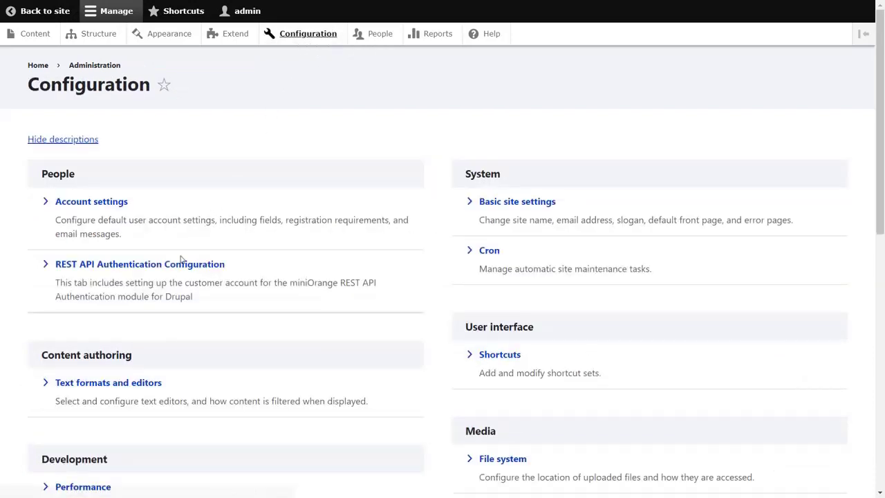
click(175, 271)
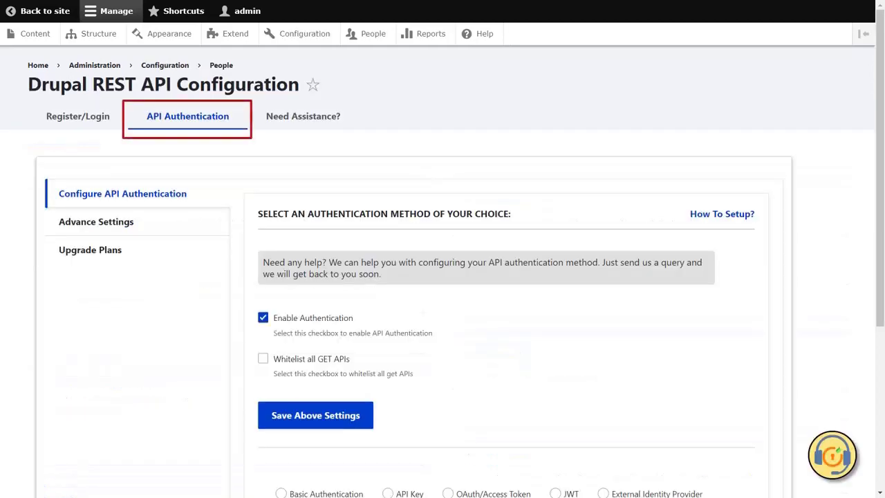
scroll(429, 168, down, 3)
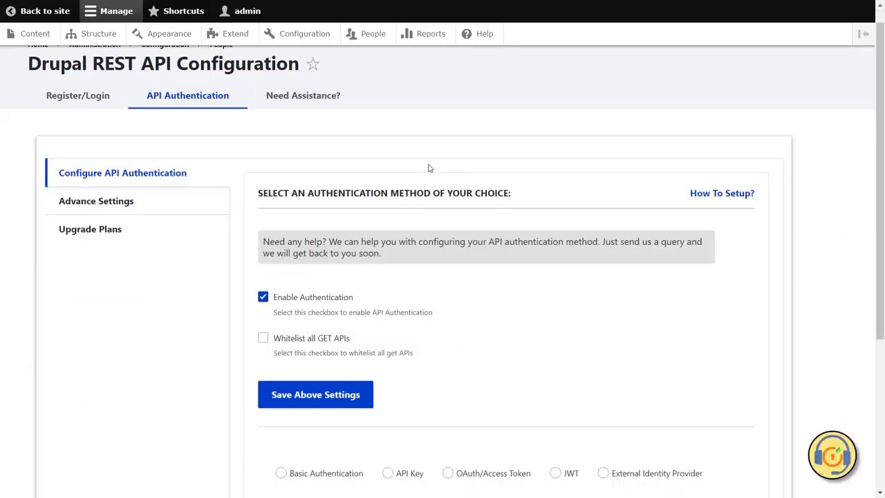
click(603, 264)
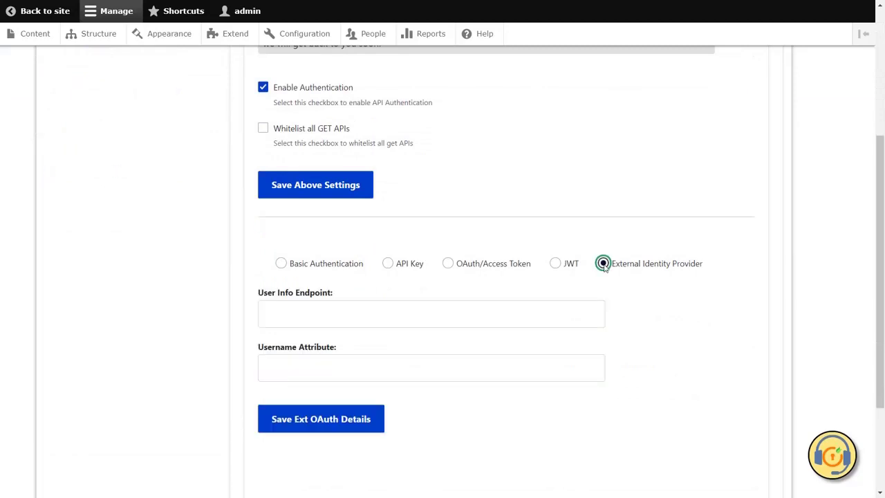
Enter the identity provider's /oauth2/default/v1/userinfo URL as User Info Endpoint, set Username Attribute to email, and save the external OAuth details
click(360, 314)
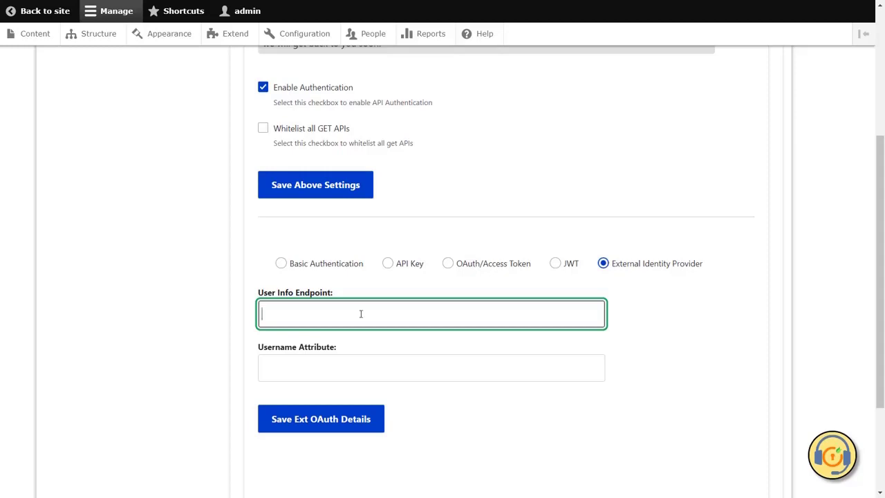
text(https://****************.com/oauth2/default/v1/userinfo)
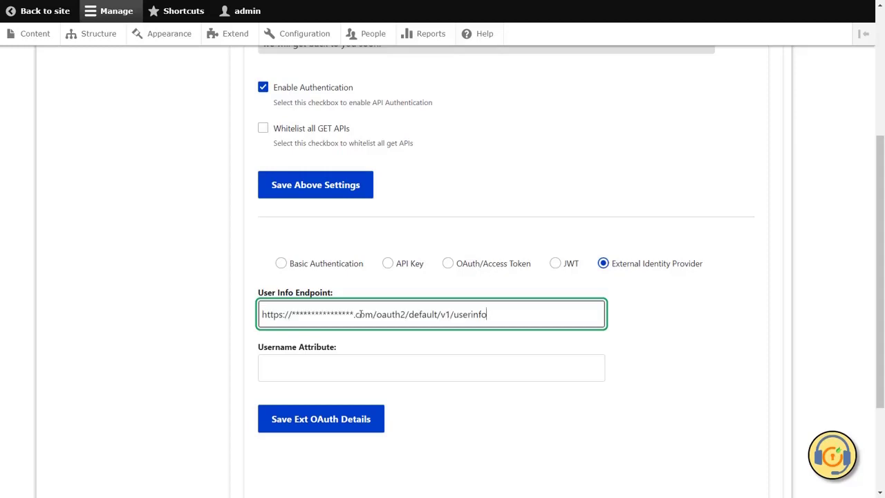
click(326, 371)
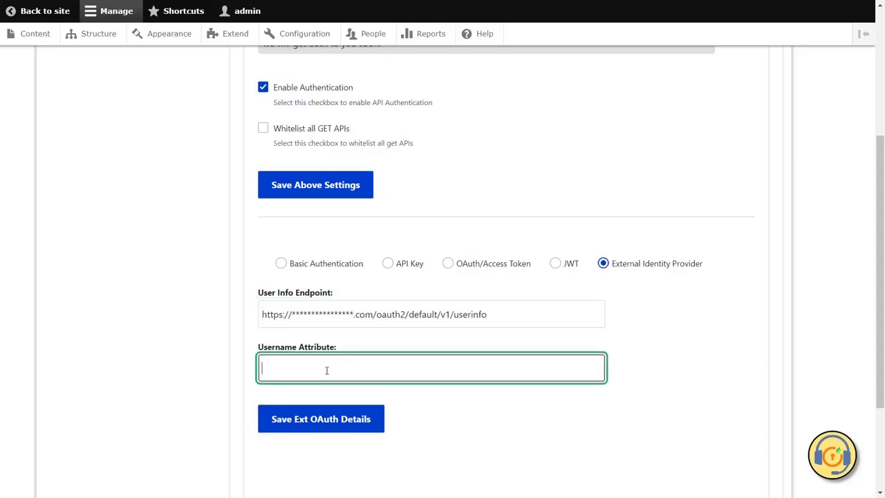
text(email)
click(321, 423)
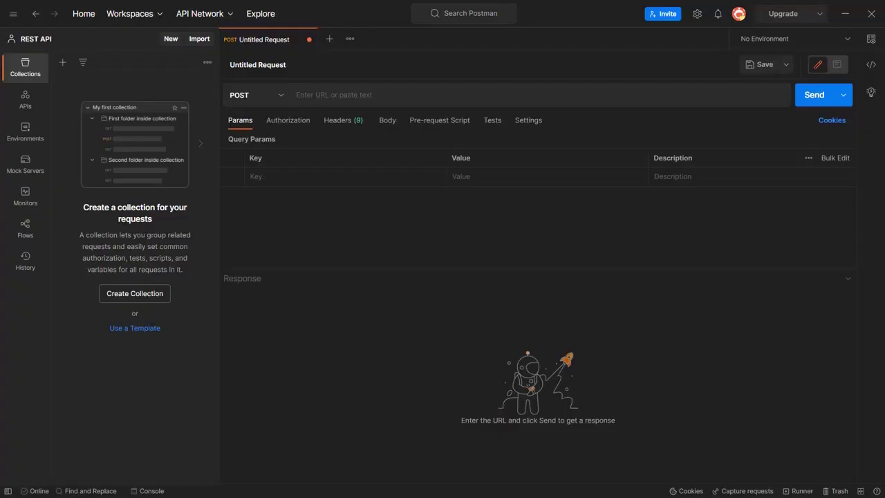
click(342, 94)
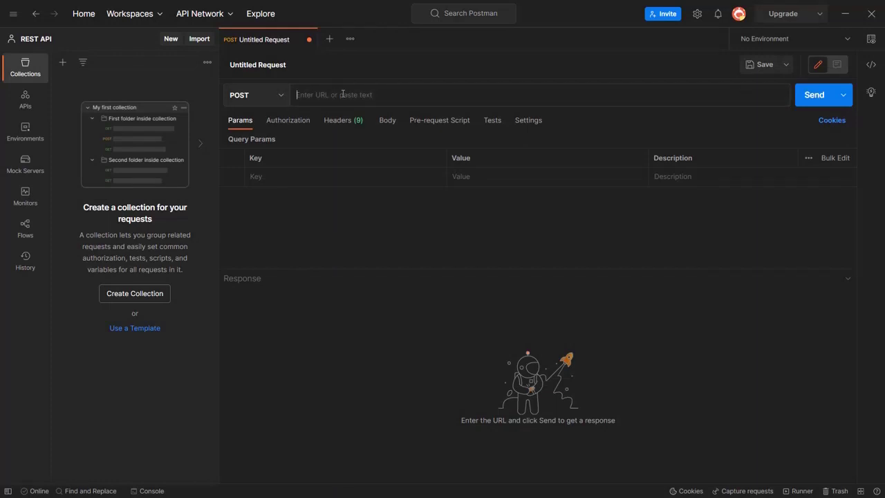
text(http://localhost/drupal/entity/user?_format=json)
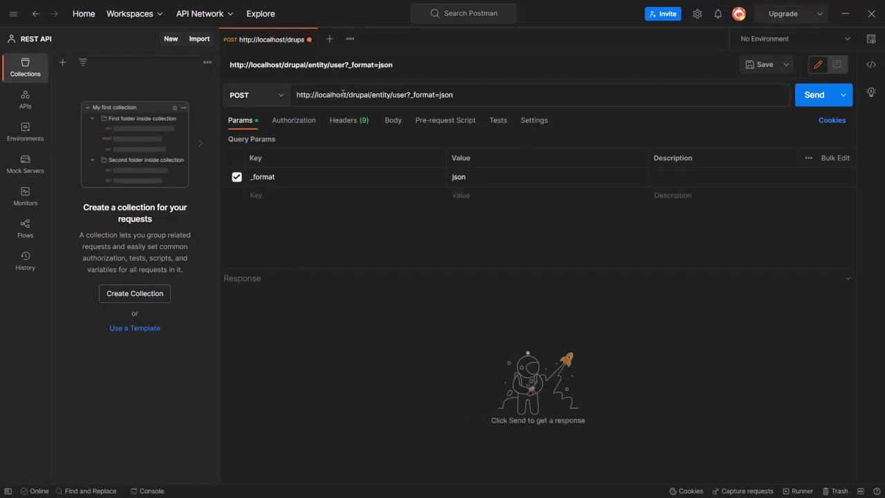
click(394, 122)
click(434, 174)
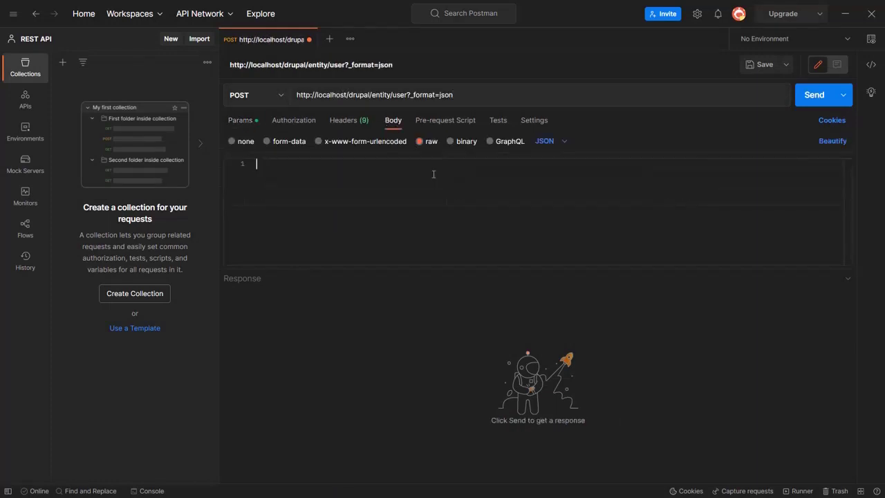
key(ctrl+v)
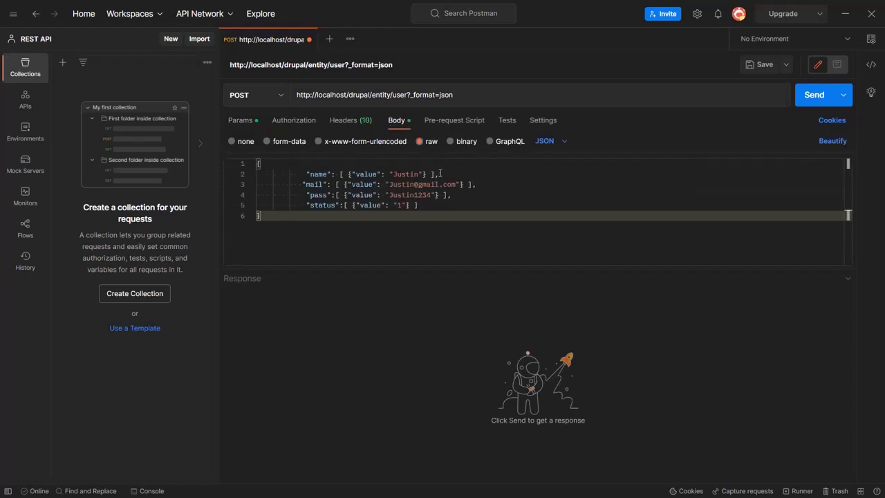
click(807, 100)
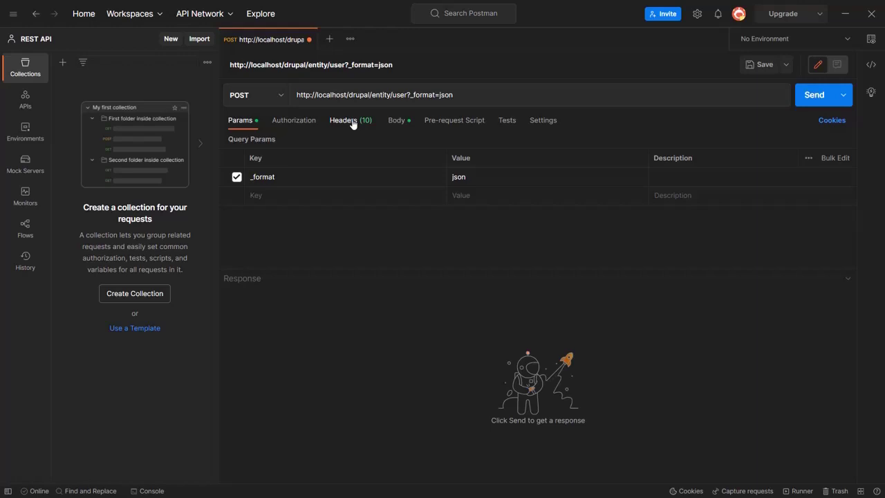
Add a Token header containing the identity provider's access token to the request and send it
click(349, 120)
click(308, 258)
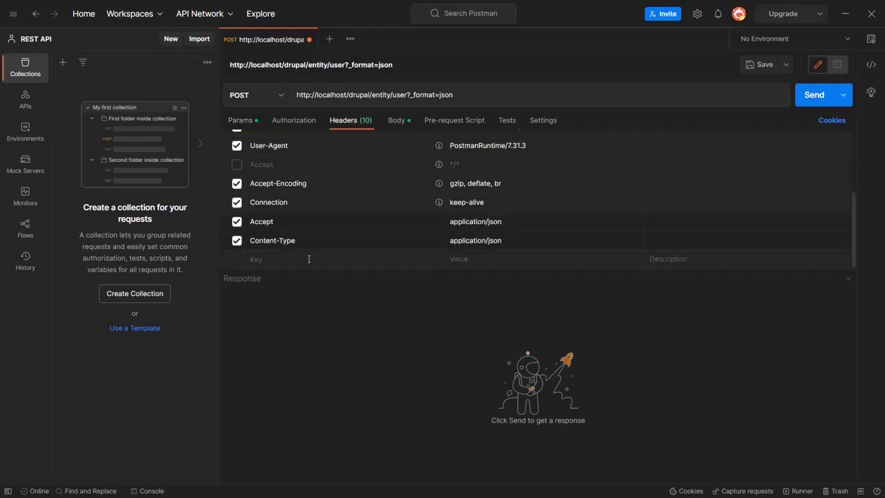
text(Token)
click(457, 241)
key(ctrl+v)
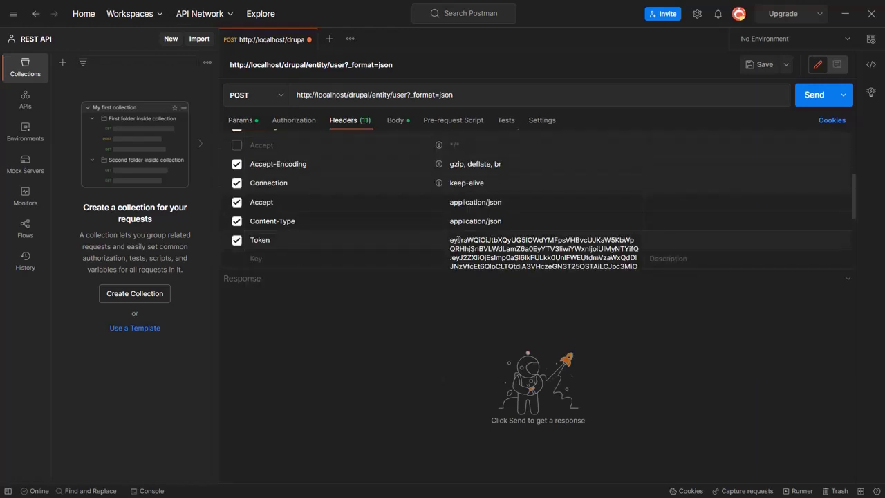
click(811, 100)
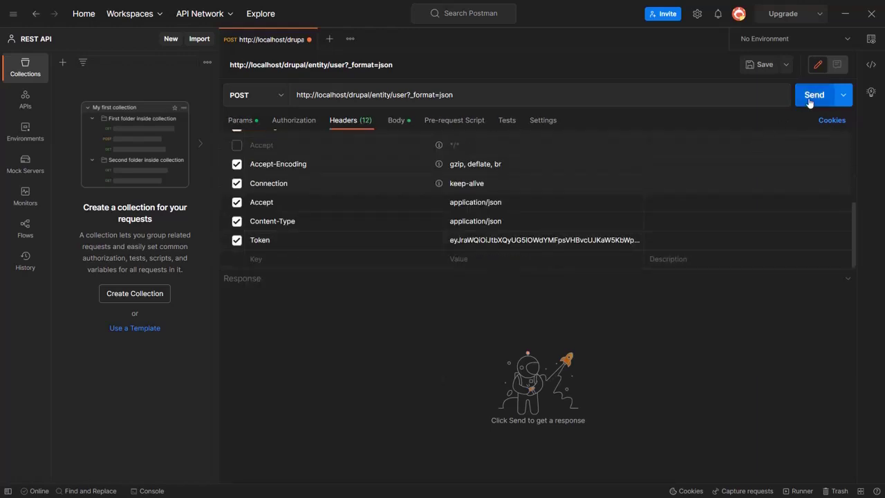
click(809, 103)
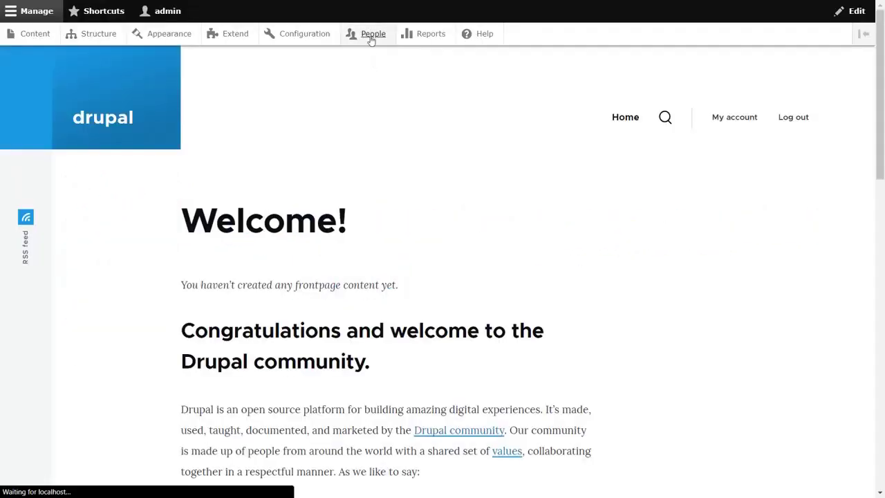
Switch back to the Drupal site and check the People list for the newly created user
scroll(376, 139, down, 2)
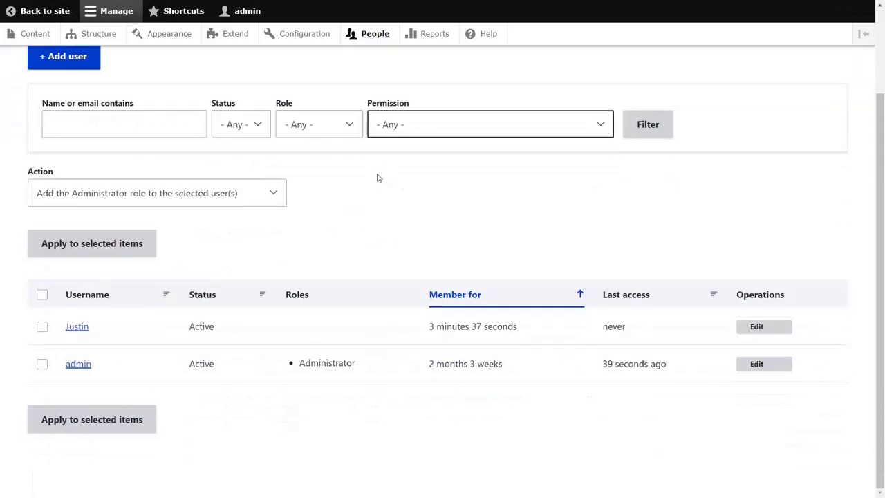